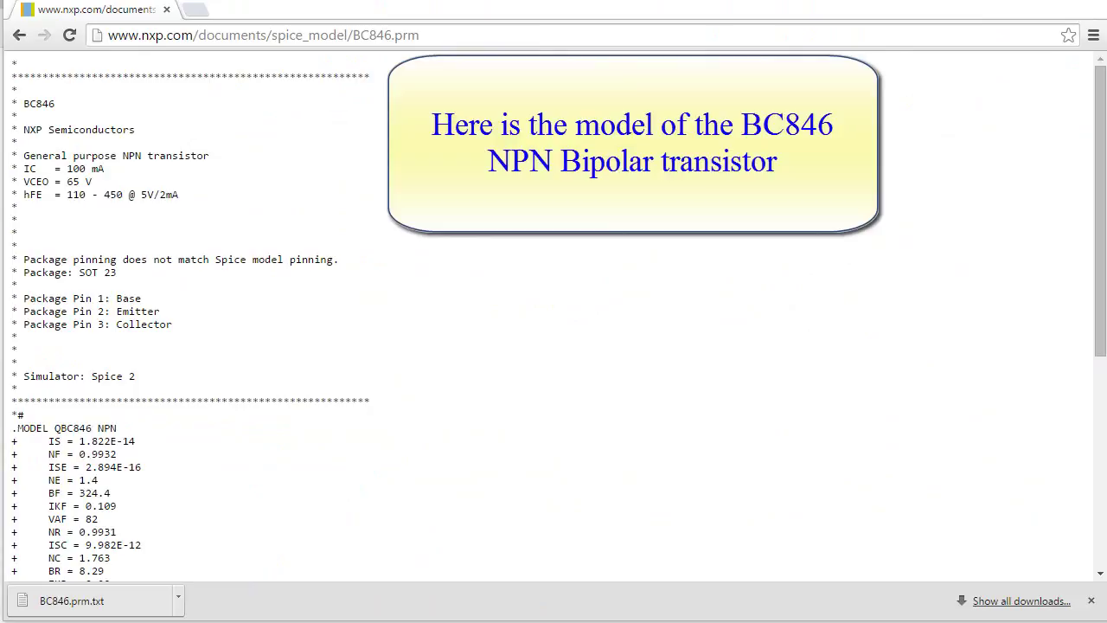
# Scroll through the .MODEL QBC846 NPN parameter list on NXP's BC846 page.
pyautogui.moveTo(1099, 357); pyautogui.dragTo(1098, 578)
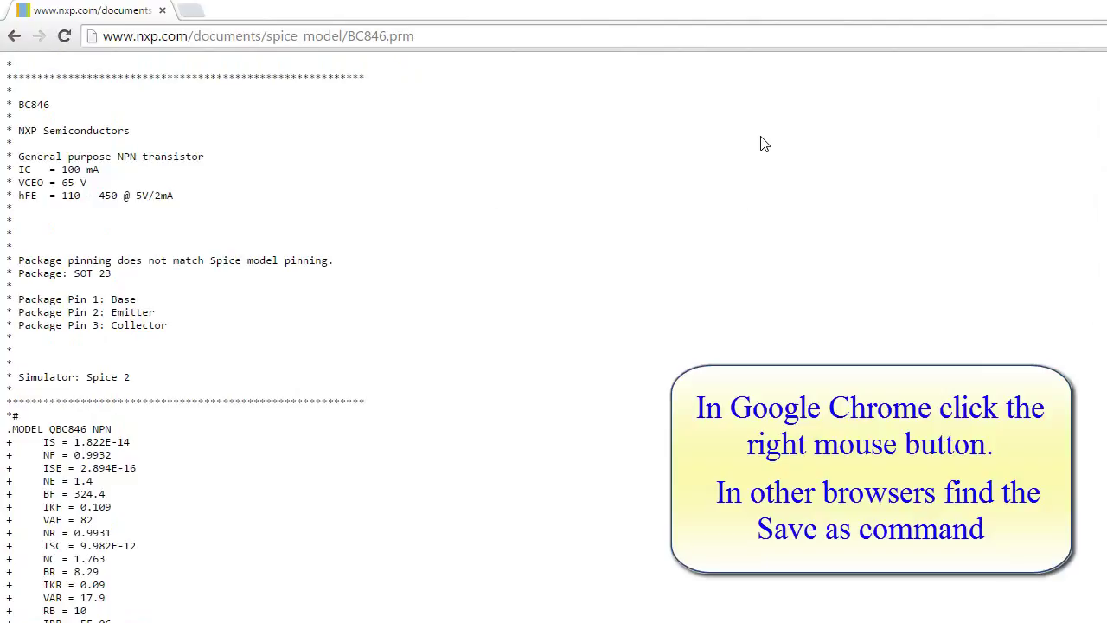
# Save the NXP model page to Downloads, changing the file name's extension to BC846.mod.
pyautogui.rightClick(761, 136)
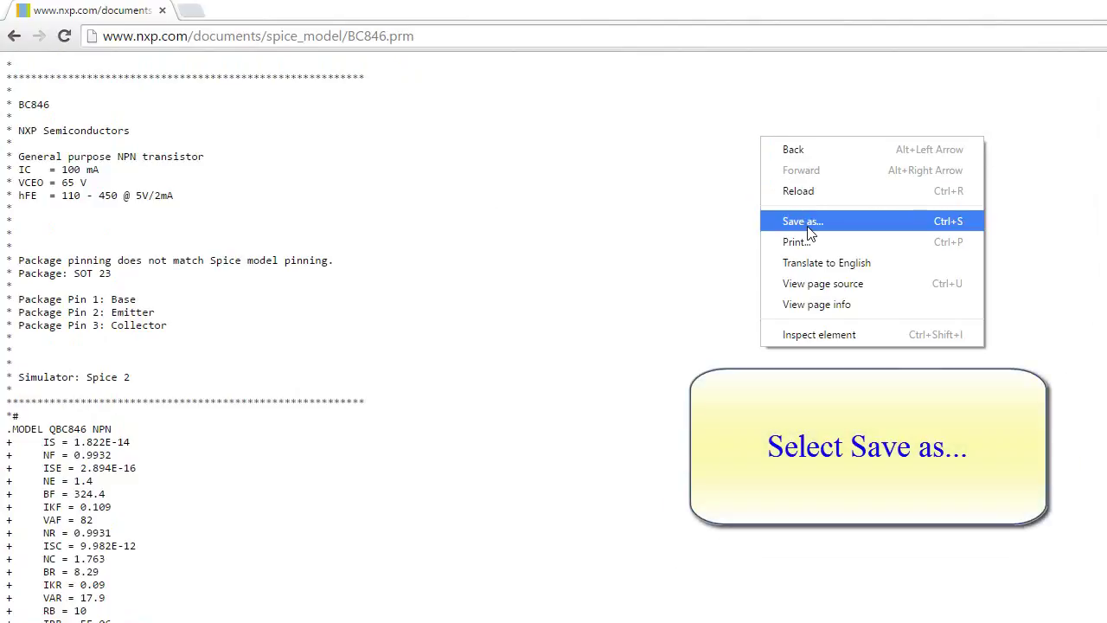
pyautogui.click(805, 223)
pyautogui.click(183, 303)
pyautogui.press('BackSpace')
pyautogui.press('BackSpace')
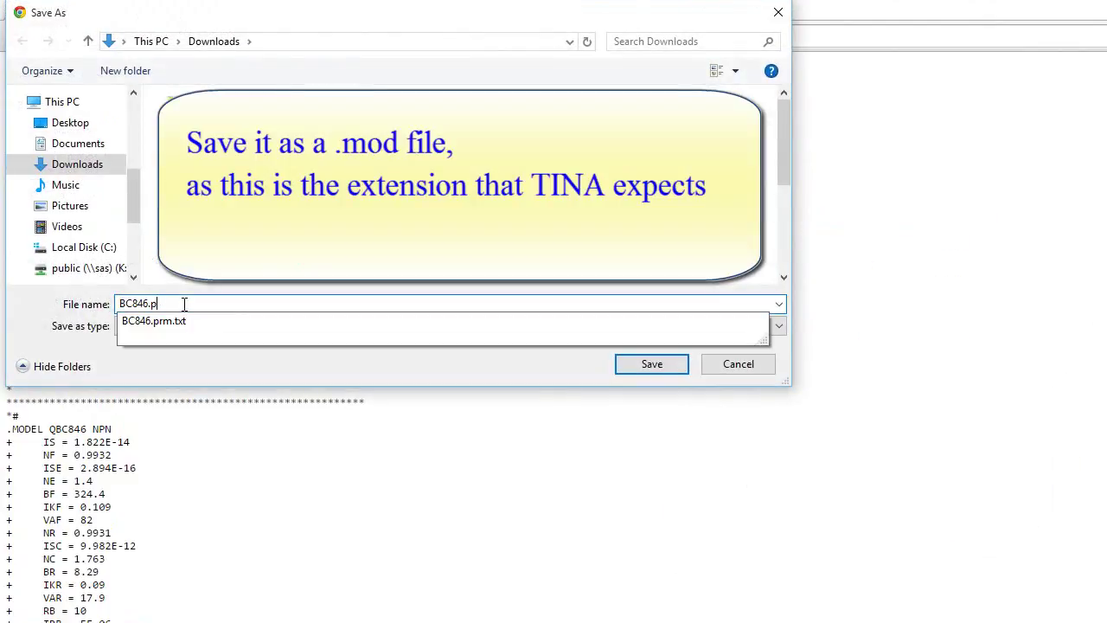
pyautogui.press('BackSpace')
pyautogui.write('mod')
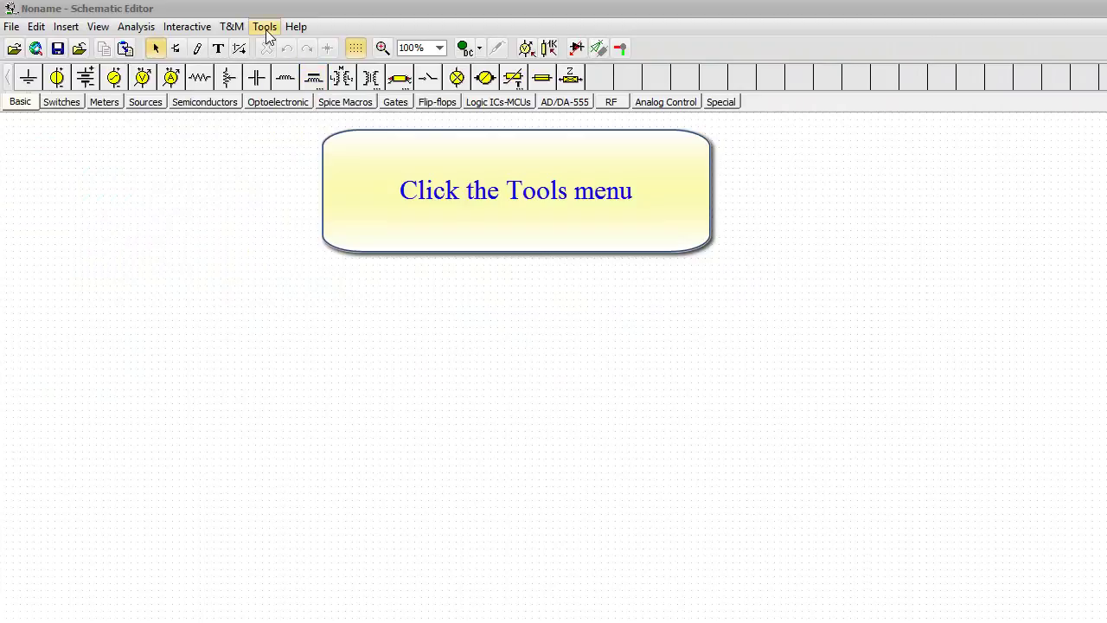
# Launch the New Macro Wizard from Tools and replace the default macro name with BC846.
pyautogui.click(264, 26)
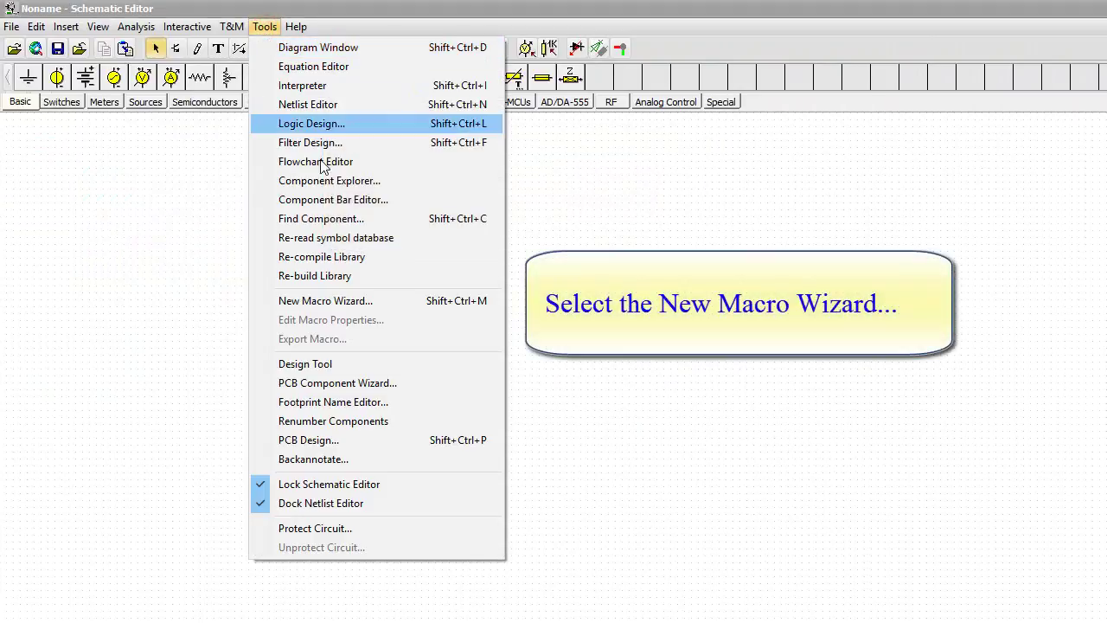
pyautogui.click(369, 301)
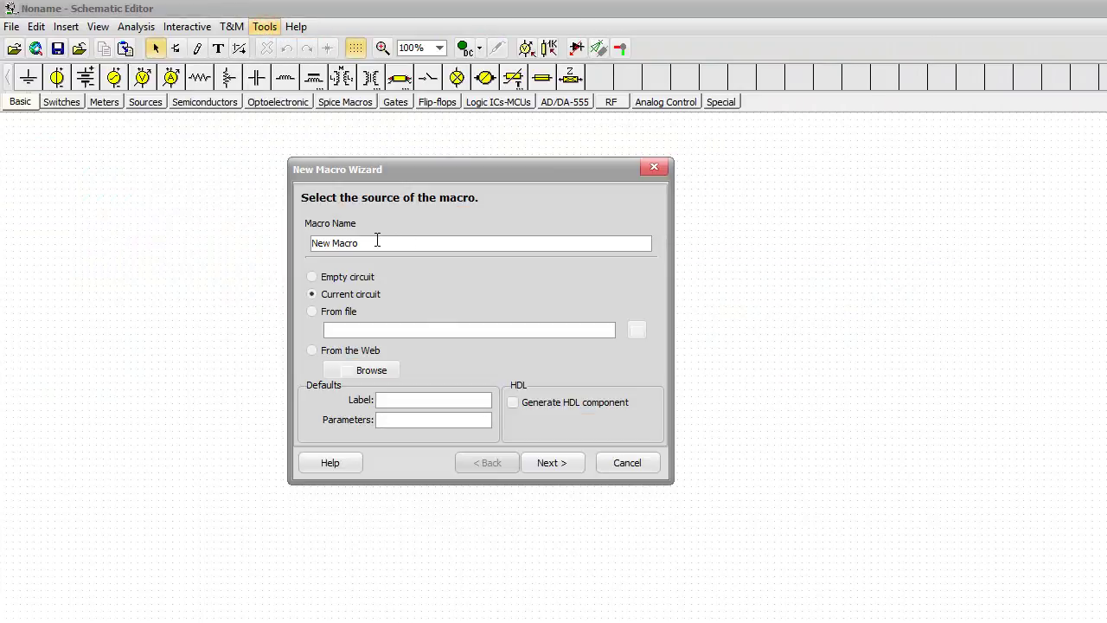
pyautogui.doubleClick(376, 241)
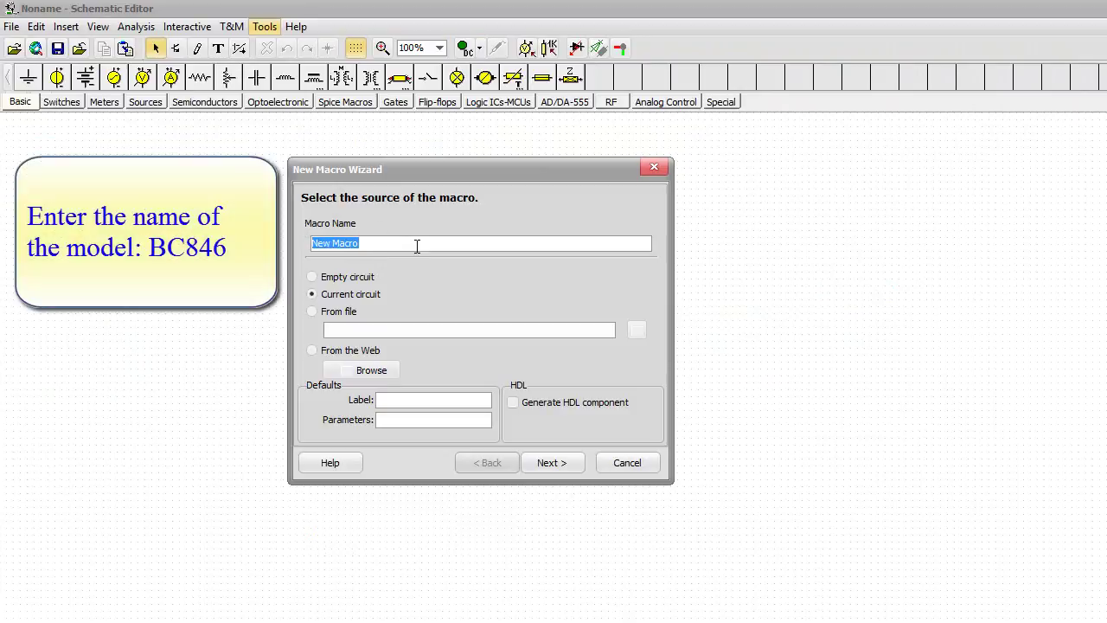
pyautogui.write('BC')
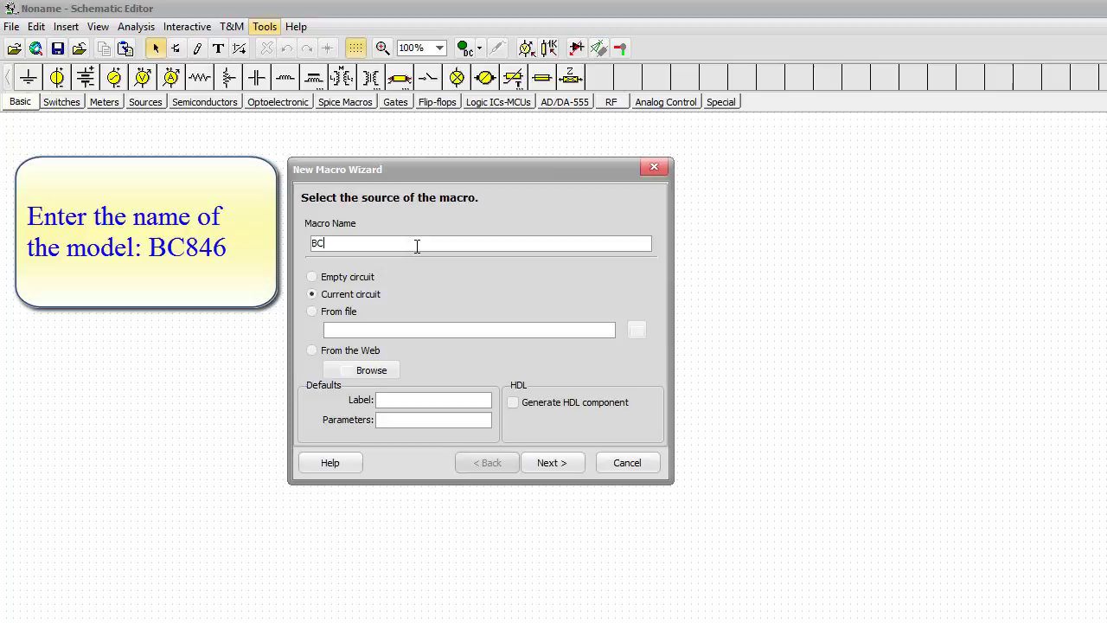
pyautogui.write('846')
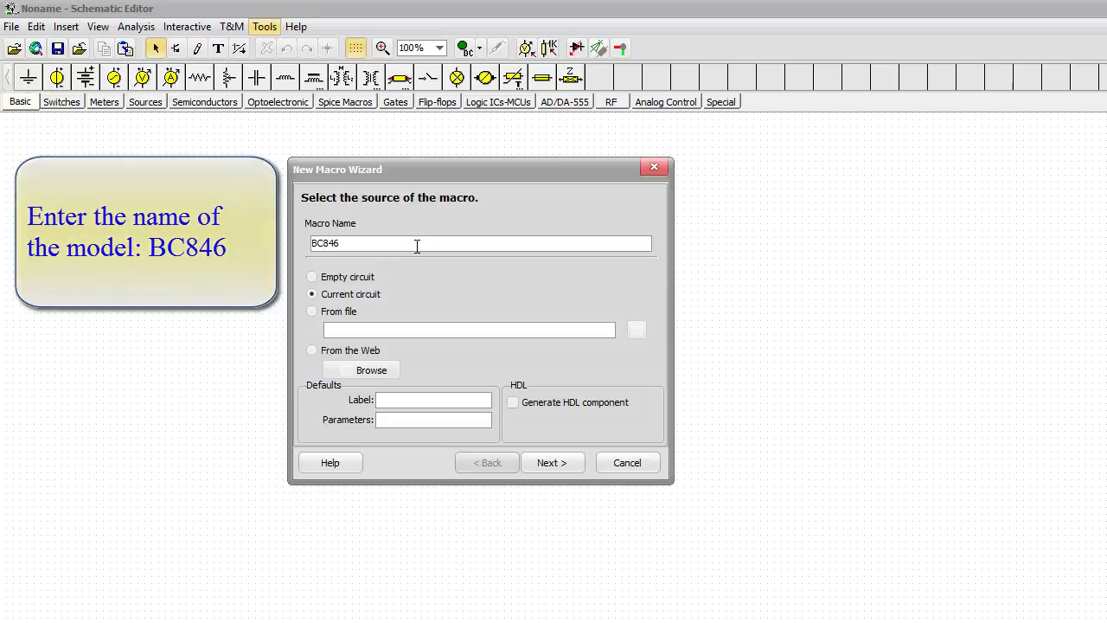
# Build the macro from file, filtering to PSpice CIR/LIB/MOD files and choosing BC846.mod.
pyautogui.click(312, 313)
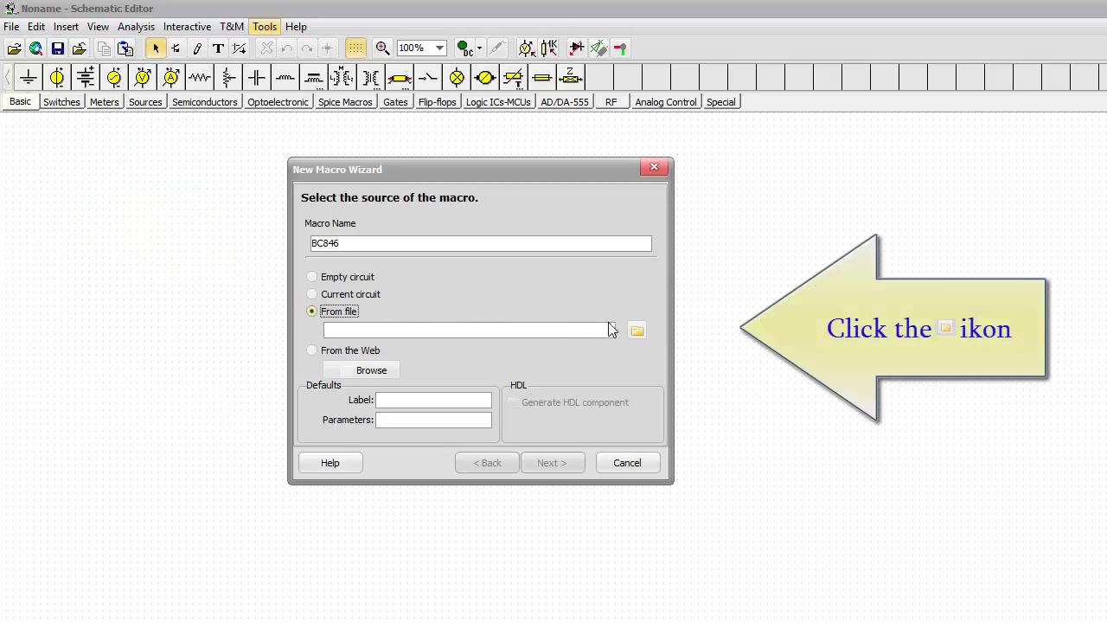
pyautogui.click(637, 330)
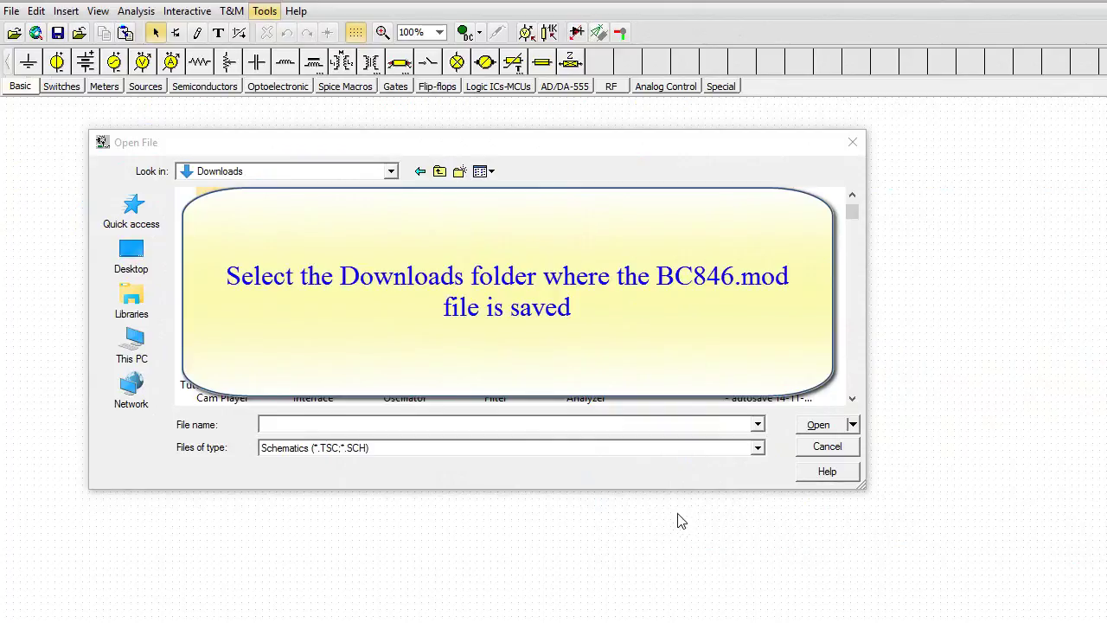
pyautogui.click(756, 449)
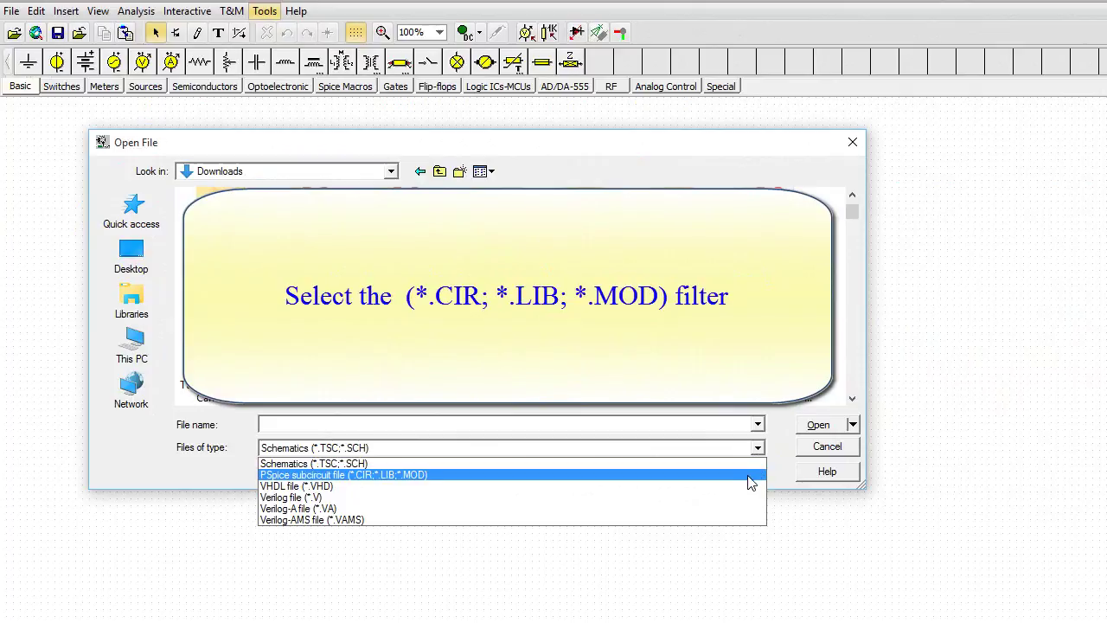
pyautogui.click(750, 476)
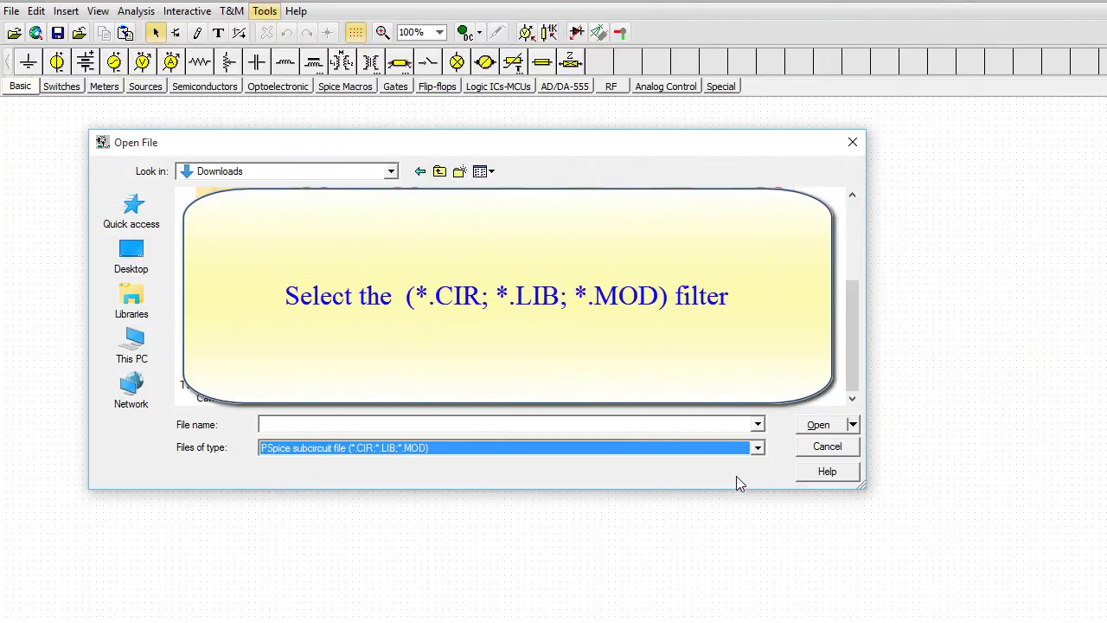
pyautogui.click(353, 422)
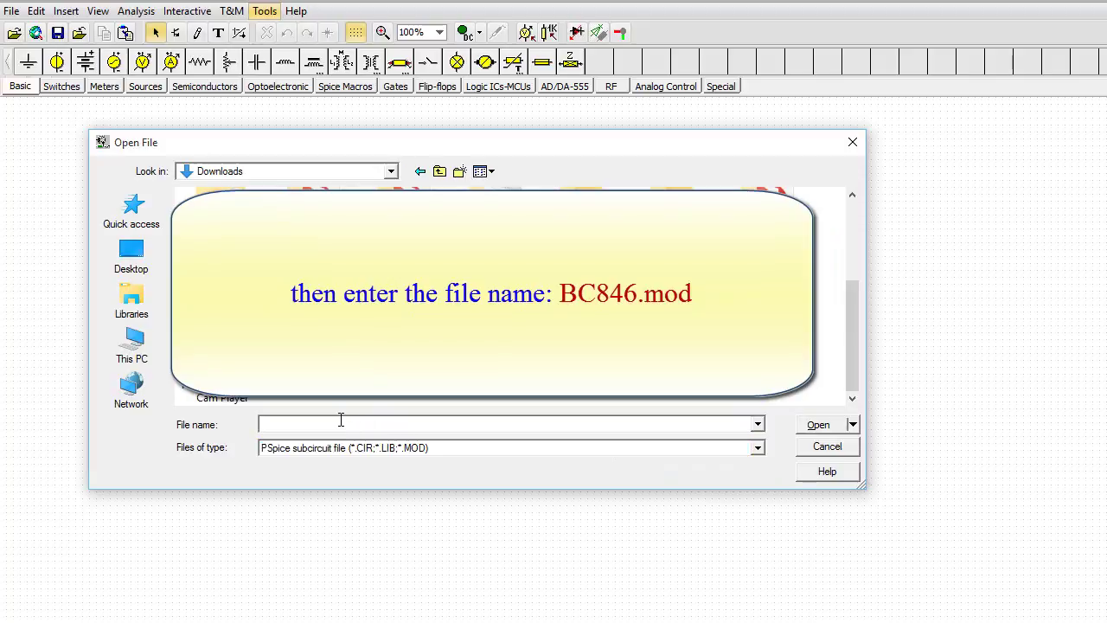
pyautogui.write('B')
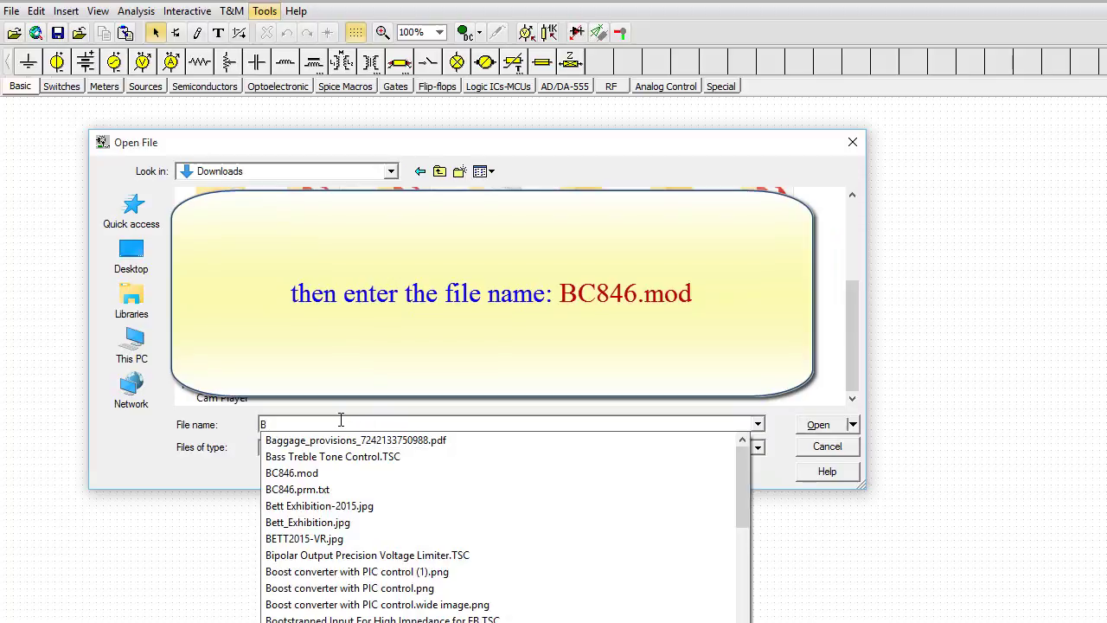
pyautogui.write('C')
pyautogui.click(342, 439)
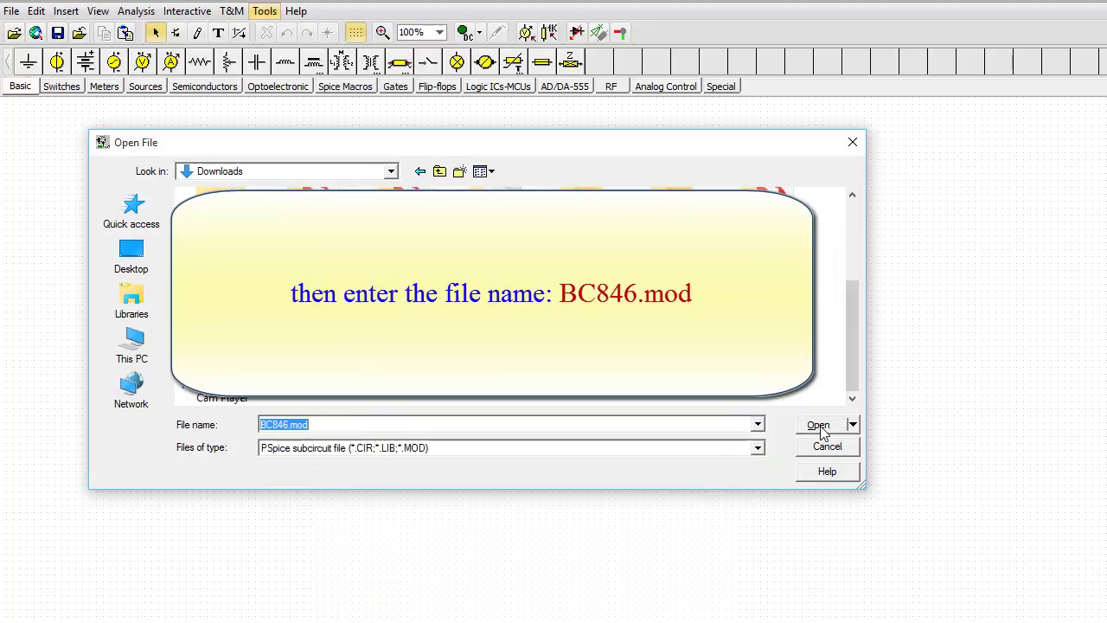
pyautogui.click(818, 426)
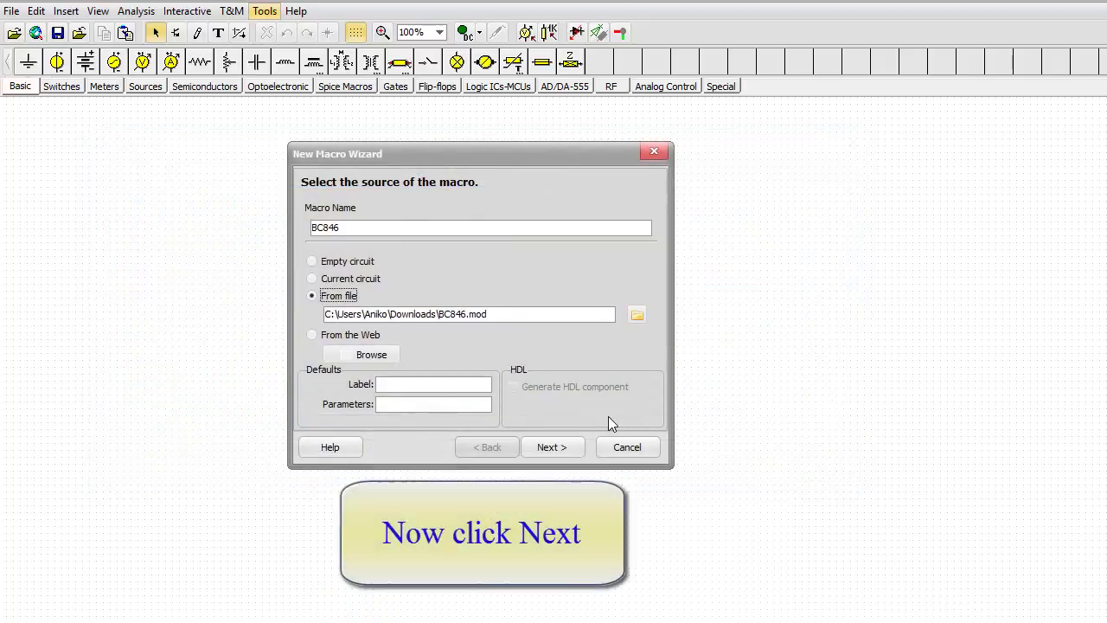
# Continue the wizard and save the BC846 macro into the User Macros location.
pyautogui.click(543, 449)
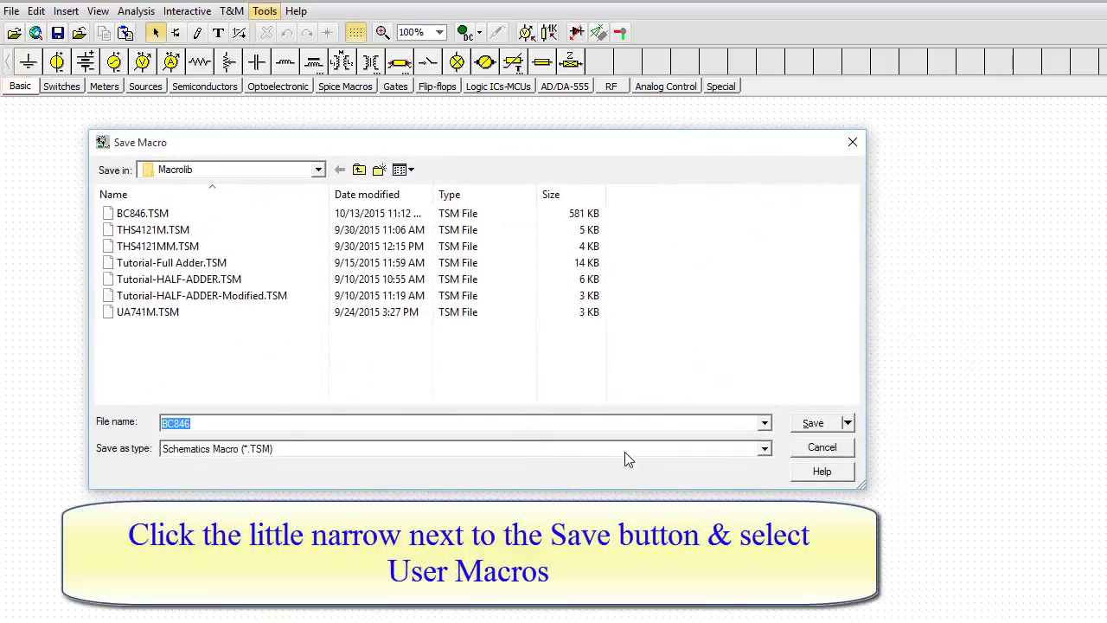
pyautogui.click(847, 424)
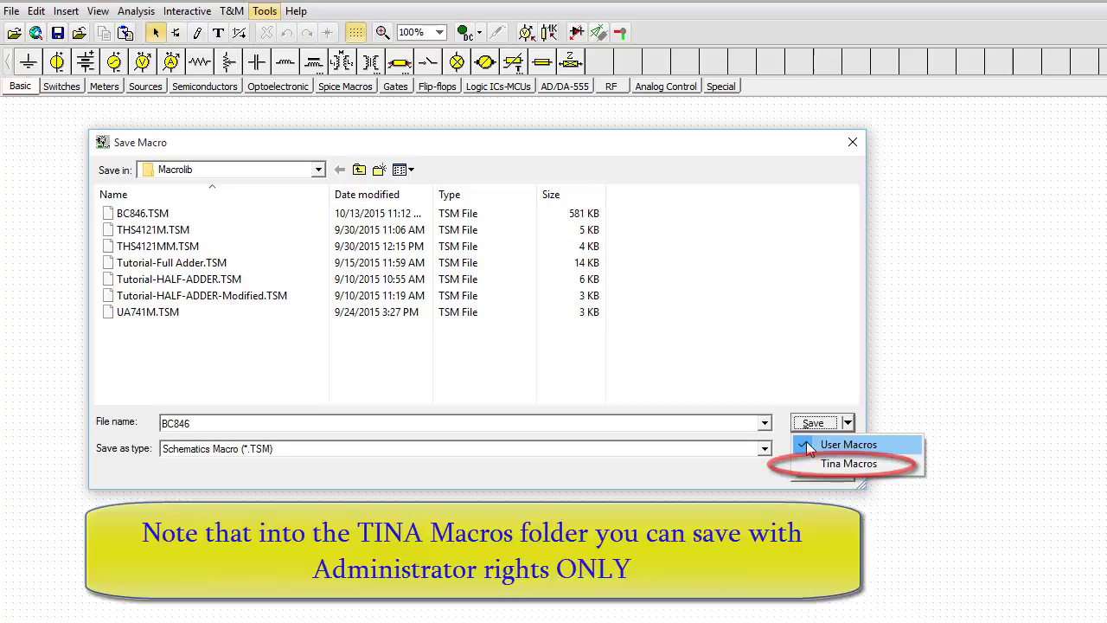
pyautogui.click(817, 444)
pyautogui.click(813, 425)
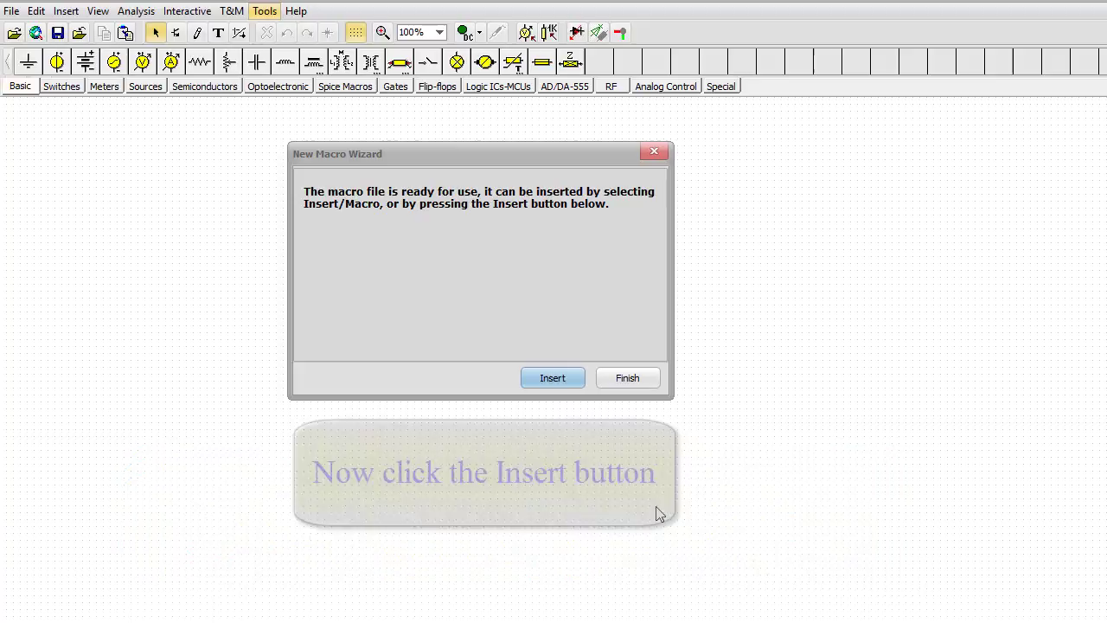
# Insert the finished BC846 macro and drop it onto the schematic workspace.
pyautogui.click(554, 380)
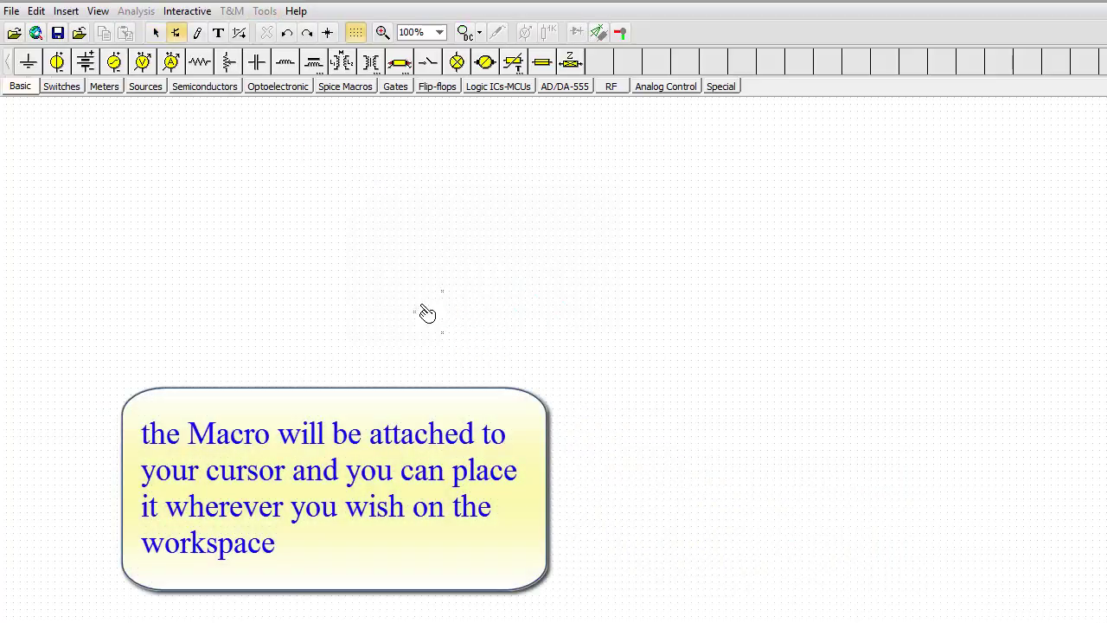
pyautogui.click(355, 264)
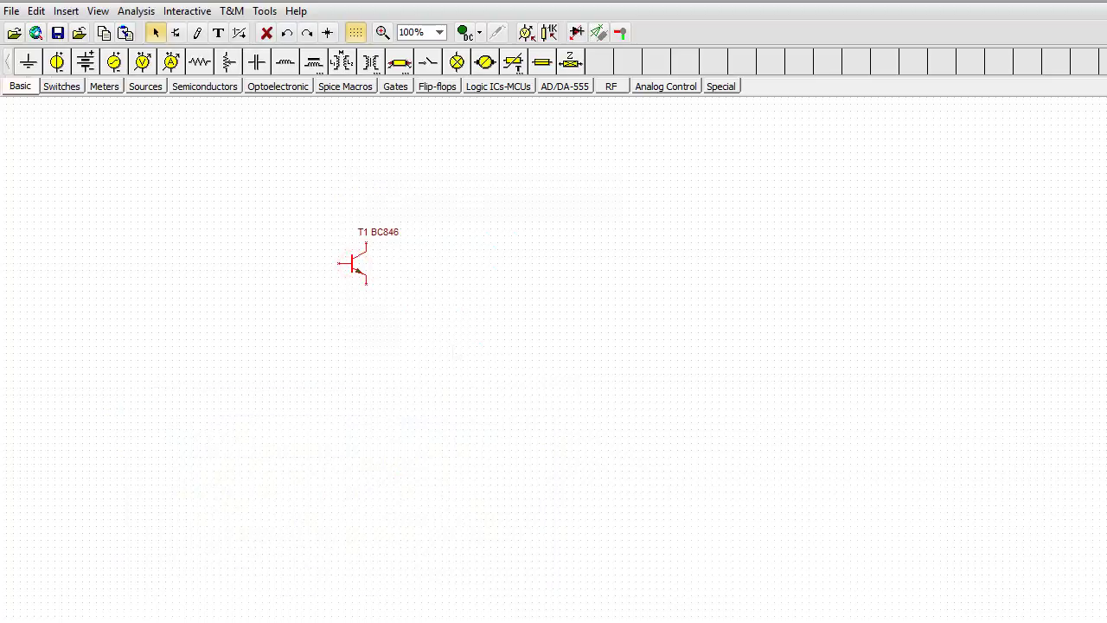
pyautogui.click(452, 351)
# Open the BC846 macro's properties and enter its inner QBC846 transistor schematic.
pyautogui.click(351, 265)
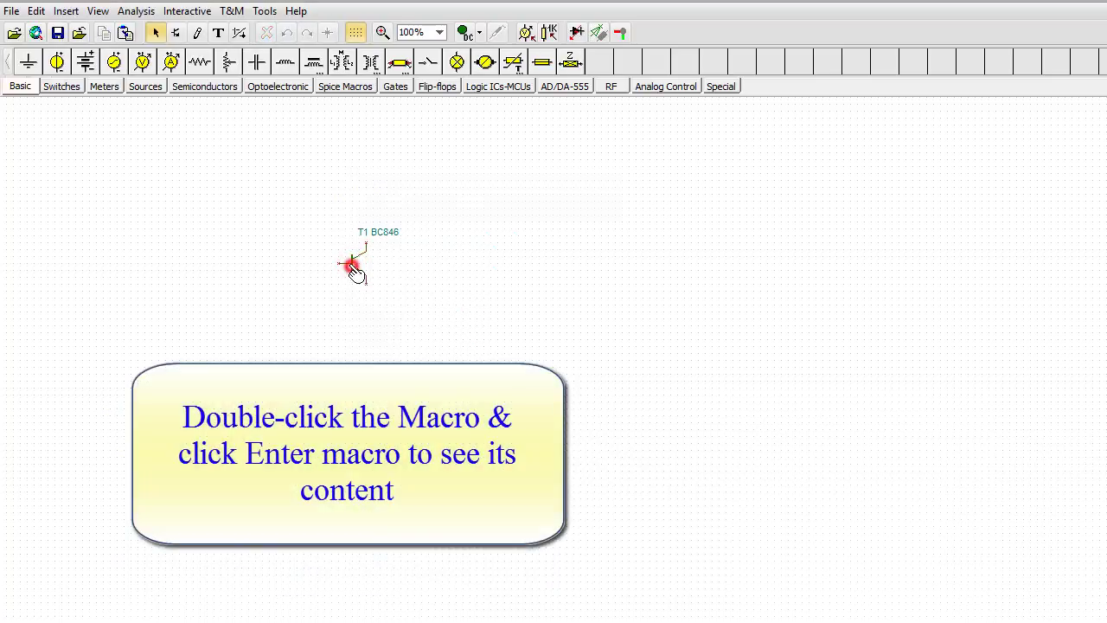
pyautogui.doubleClick(354, 267)
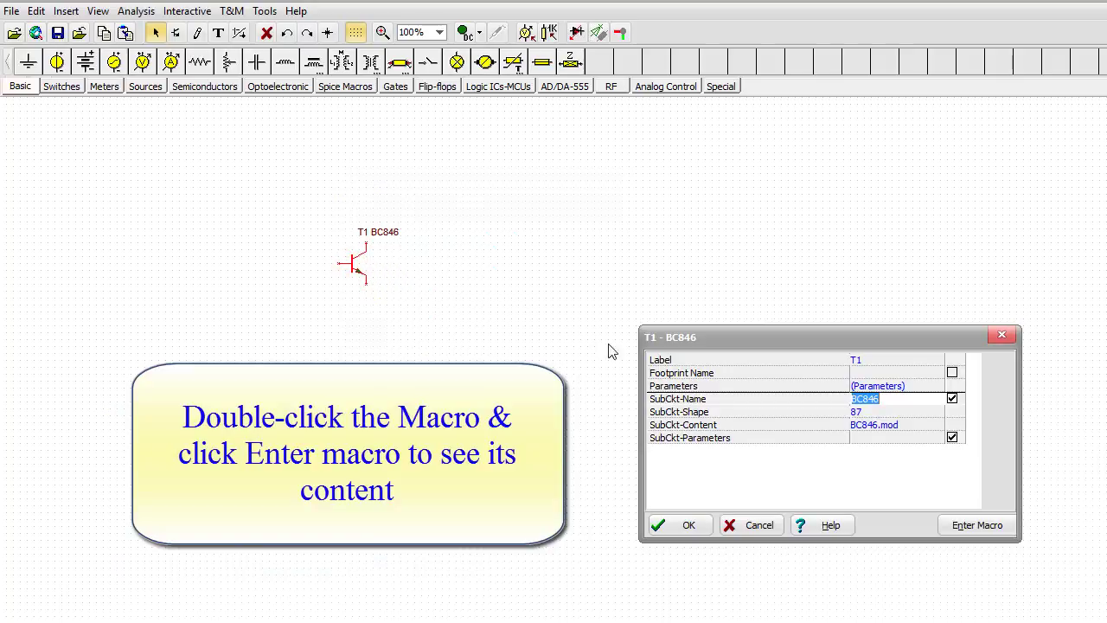
pyautogui.click(958, 530)
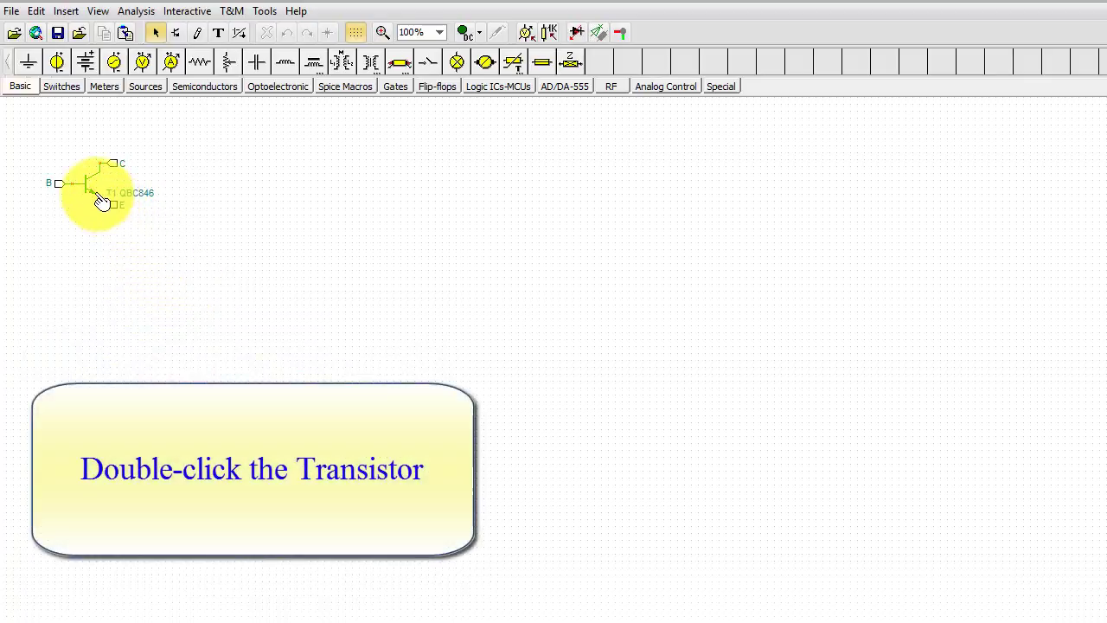
pyautogui.doubleClick(90, 188)
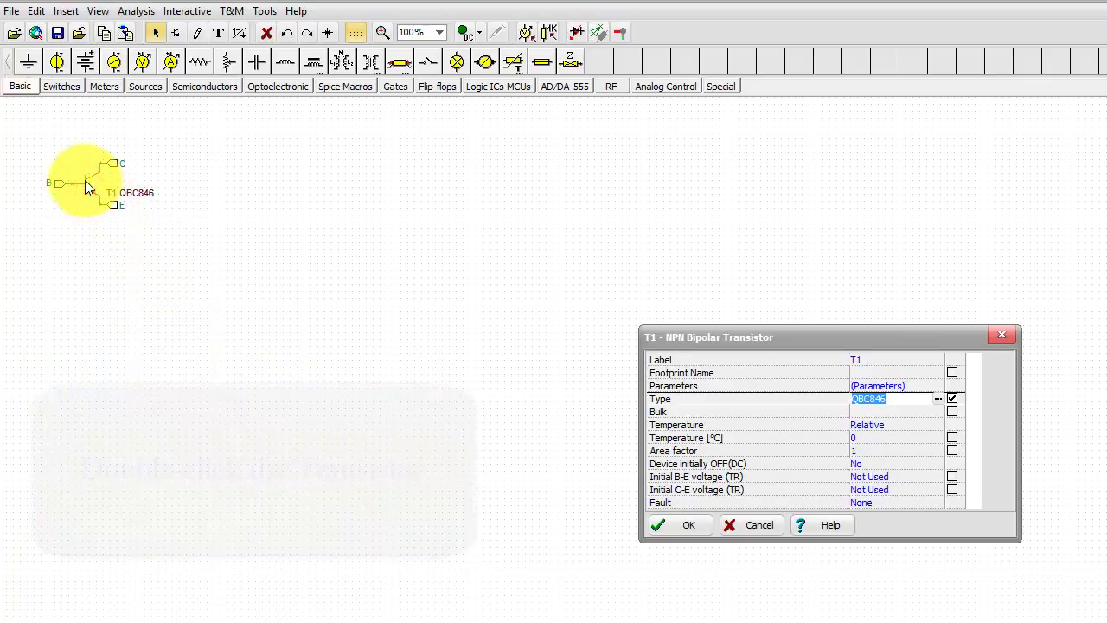
pyautogui.click(938, 400)
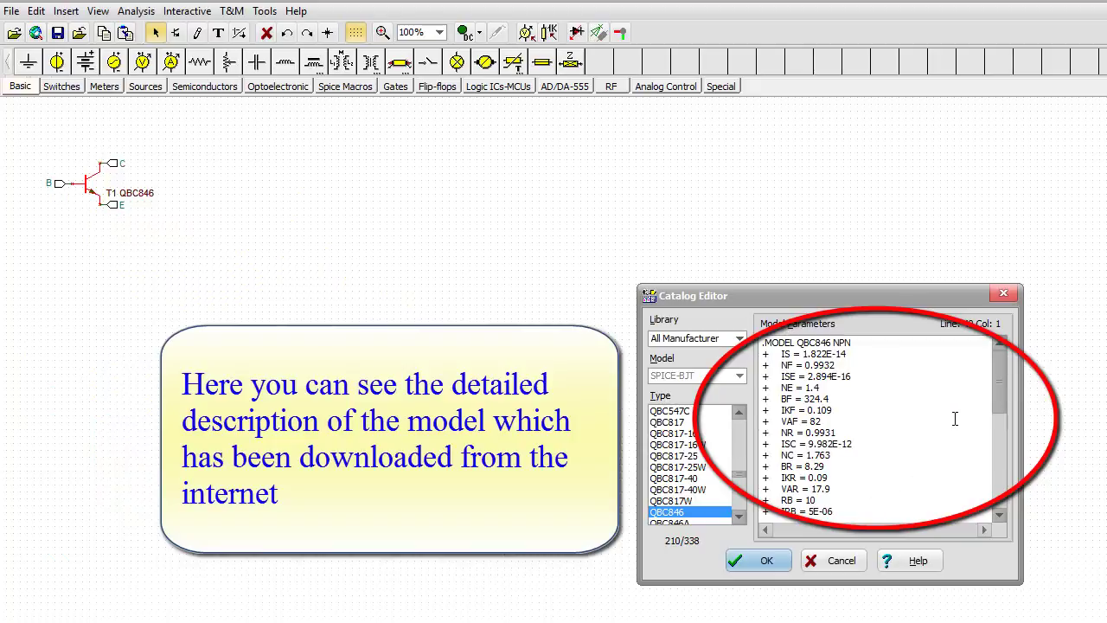
pyautogui.moveTo(994, 394); pyautogui.dragTo(991, 499)
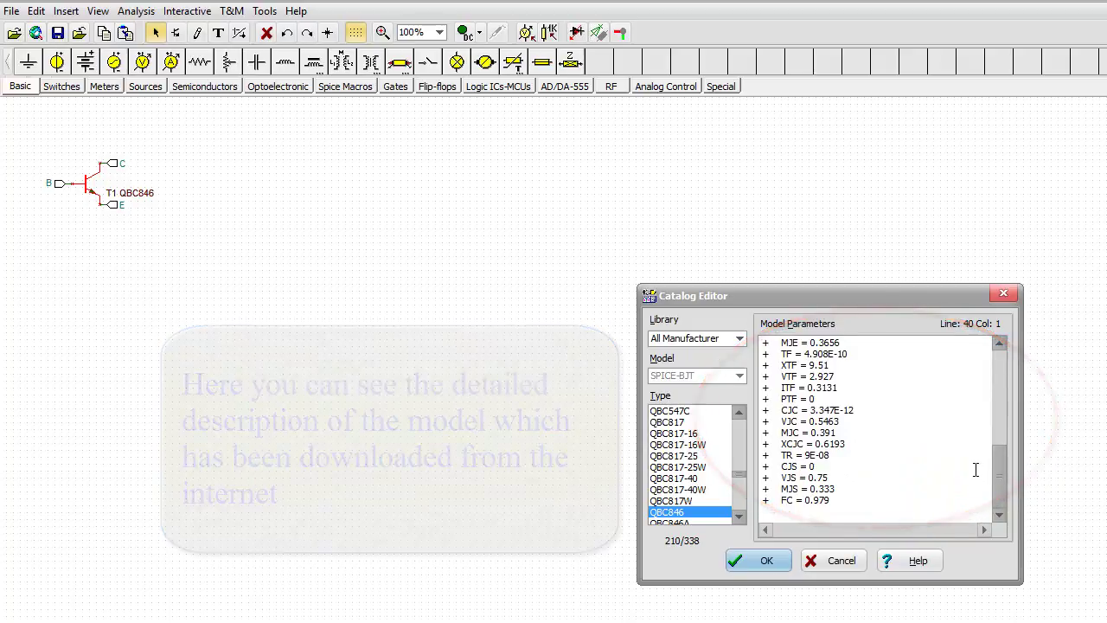
pyautogui.click(760, 563)
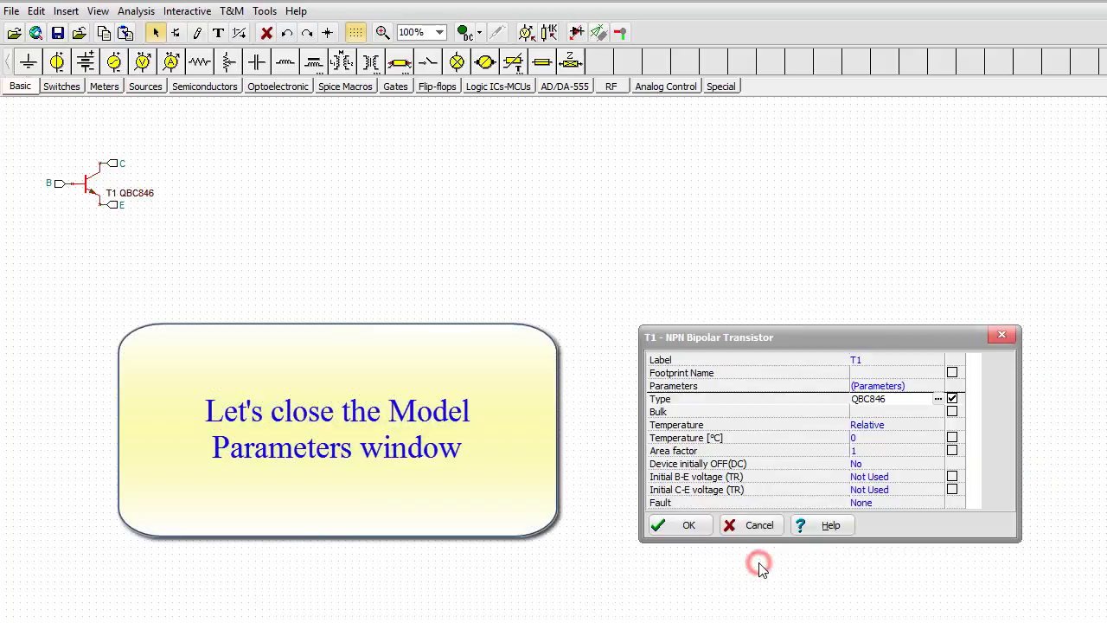
pyautogui.click(687, 526)
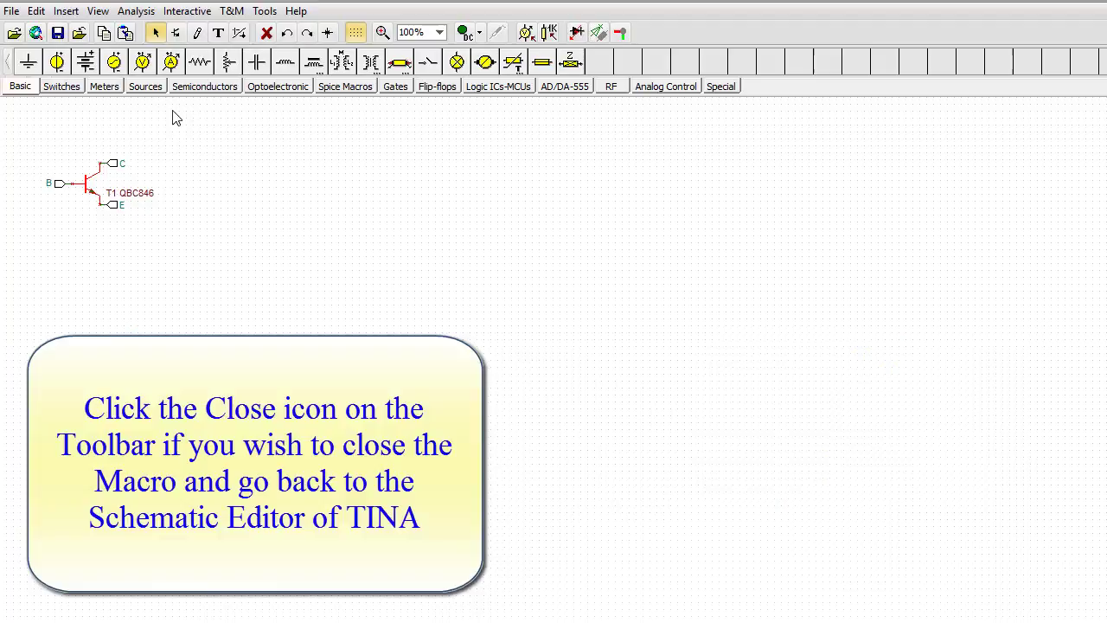
# Close the inner circuit, then load BC846.TSM from the Macrolib folder through Insert > Macro.
pyautogui.click(79, 33)
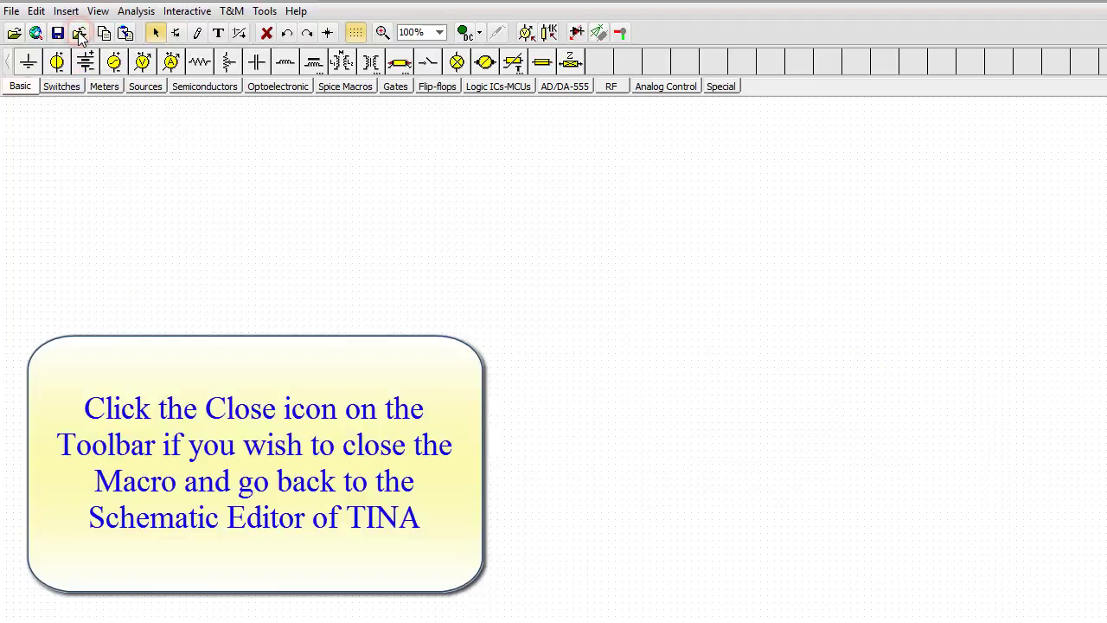
pyautogui.click(507, 386)
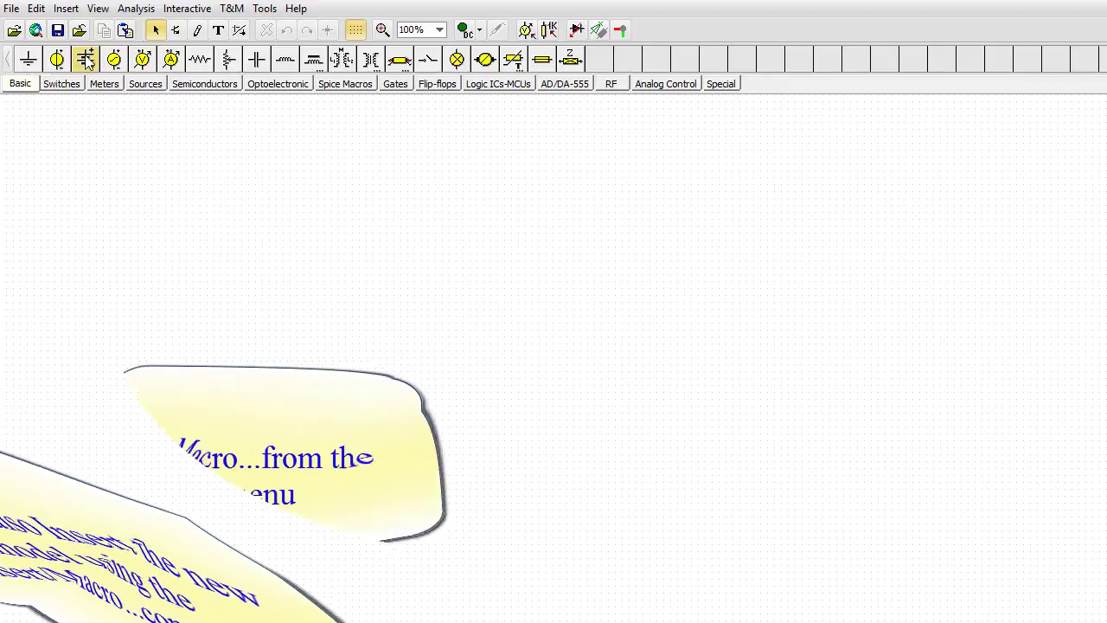
pyautogui.click(66, 10)
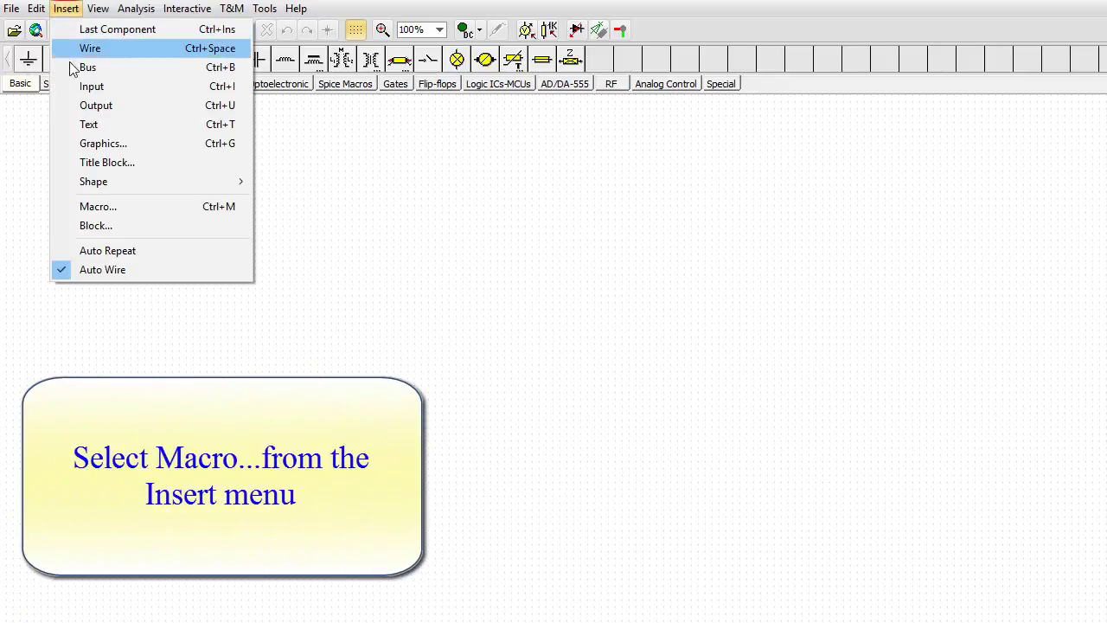
pyautogui.click(124, 210)
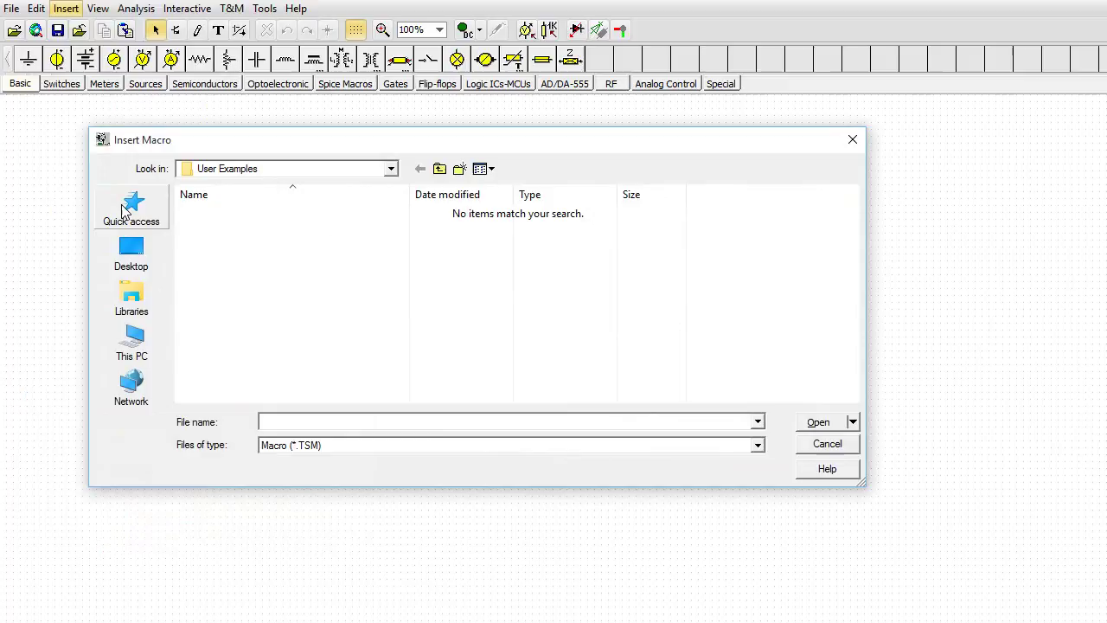
pyautogui.click(391, 169)
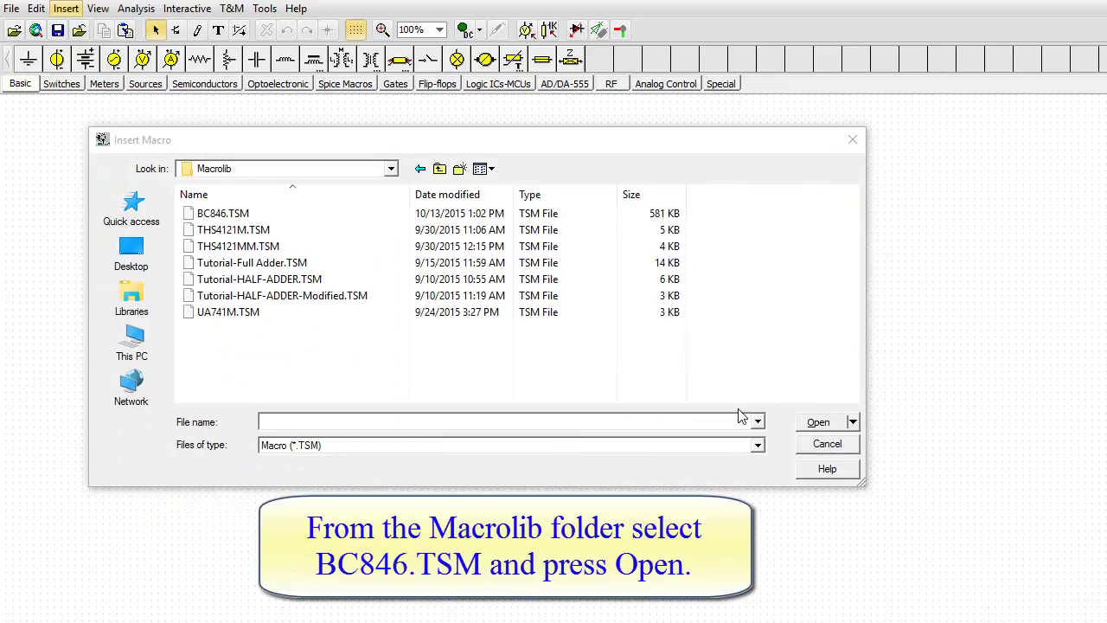
pyautogui.click(247, 216)
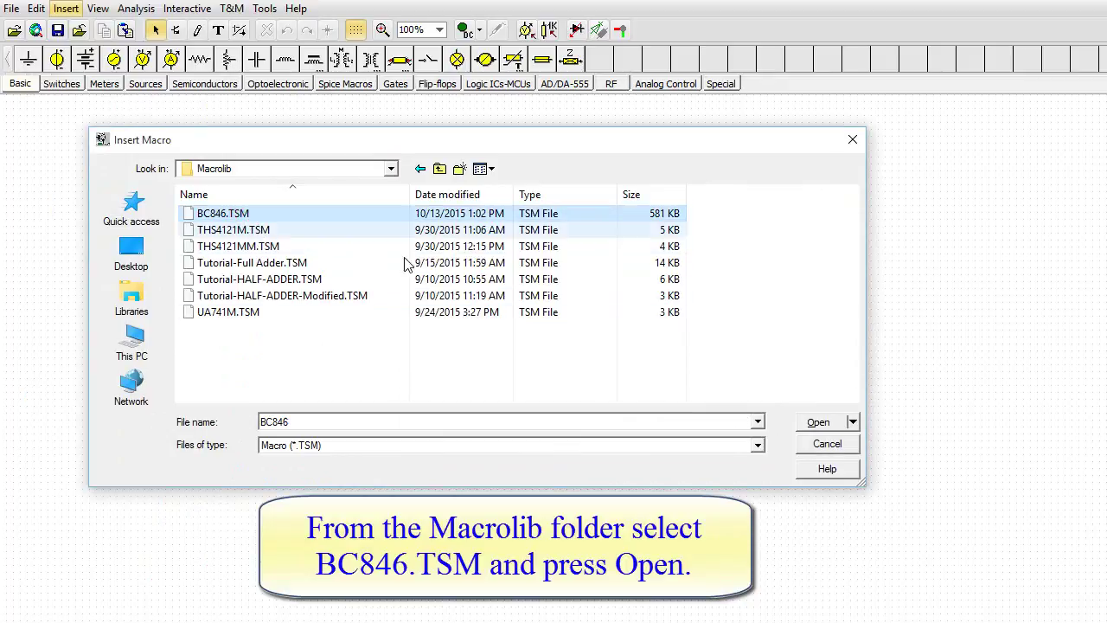
pyautogui.click(808, 423)
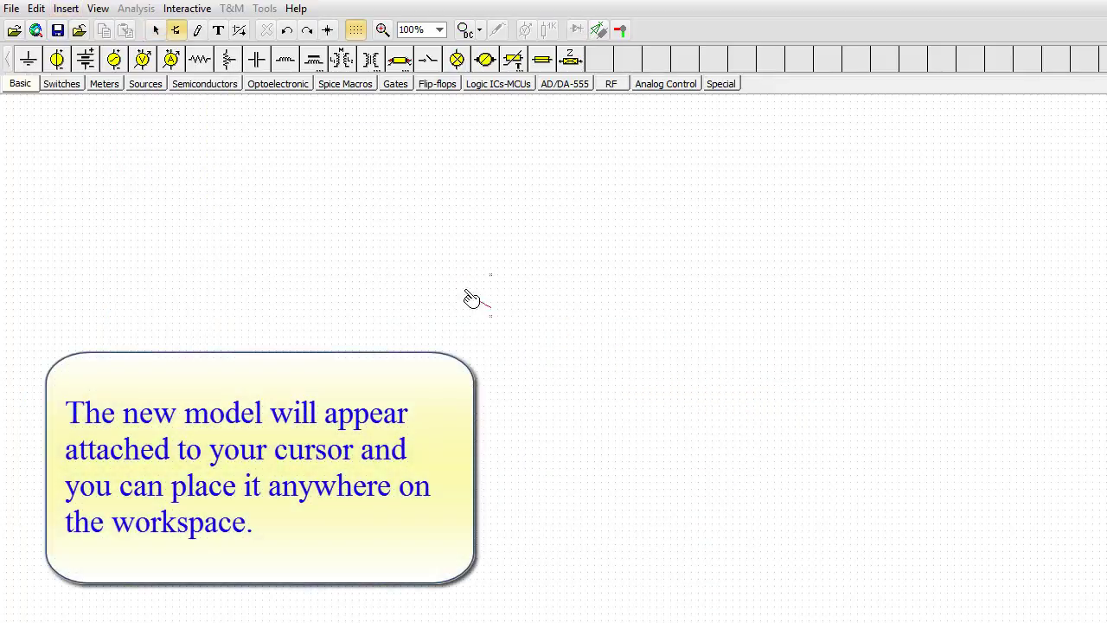
# Drop the BC846 macro onto the workspace as T1 BC846.
pyautogui.click(398, 270)
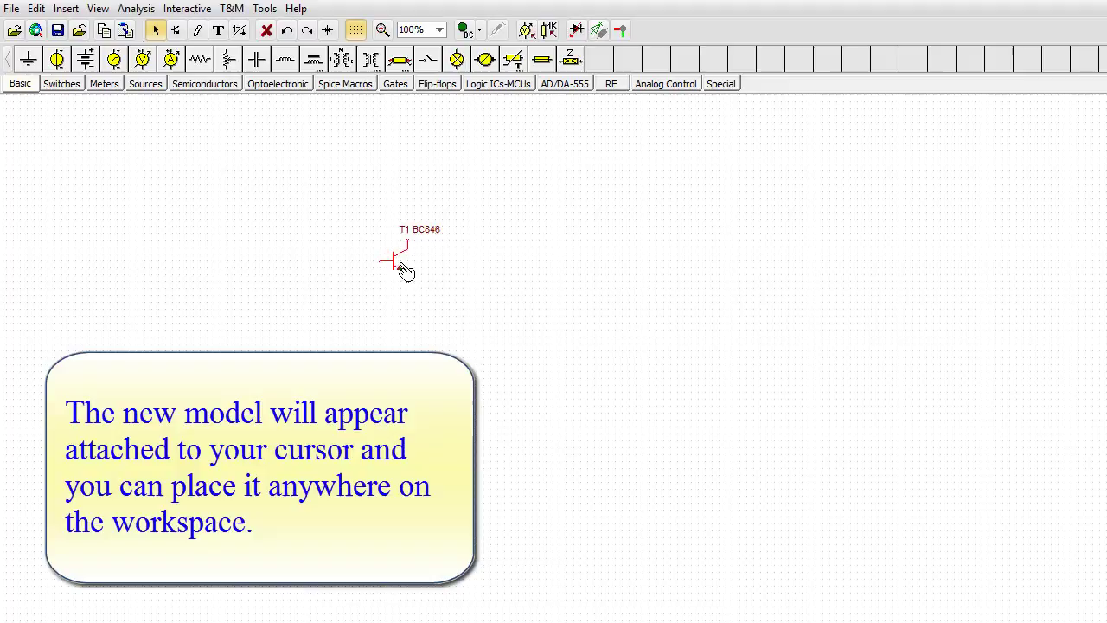